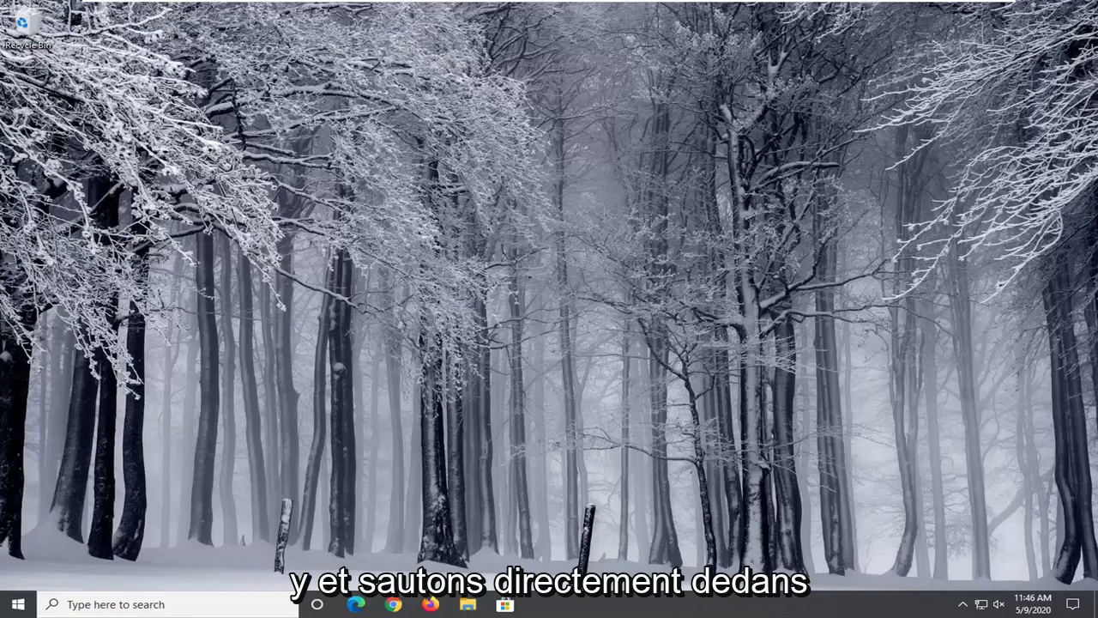
Step: Open Control Panel from a 'control panel' search and view items as Large icons
left_click(12, 600)
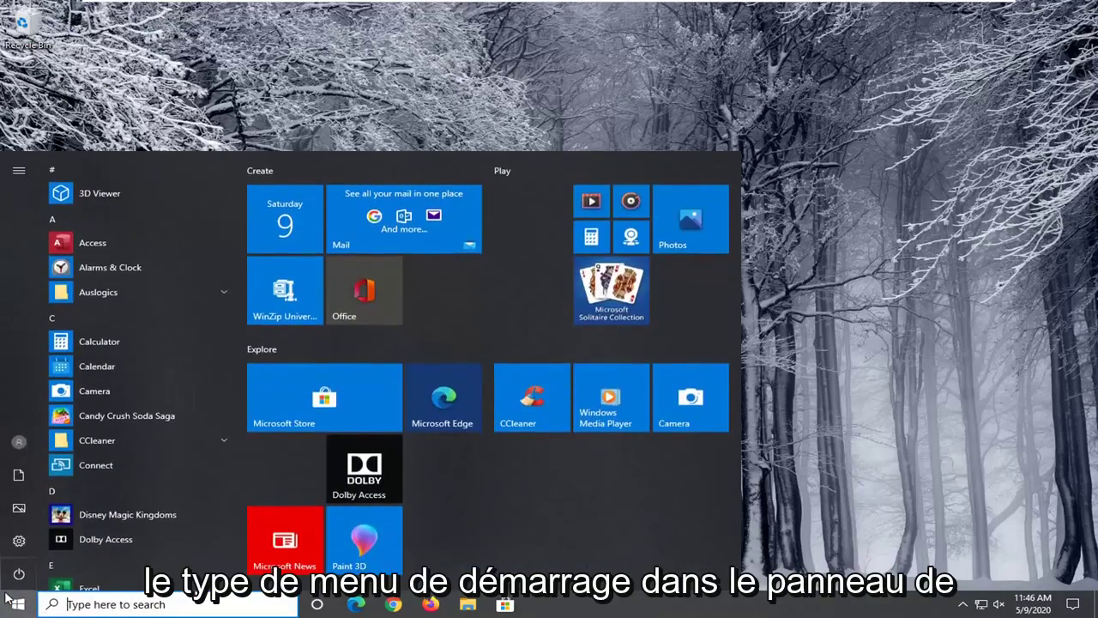
type("contrl")
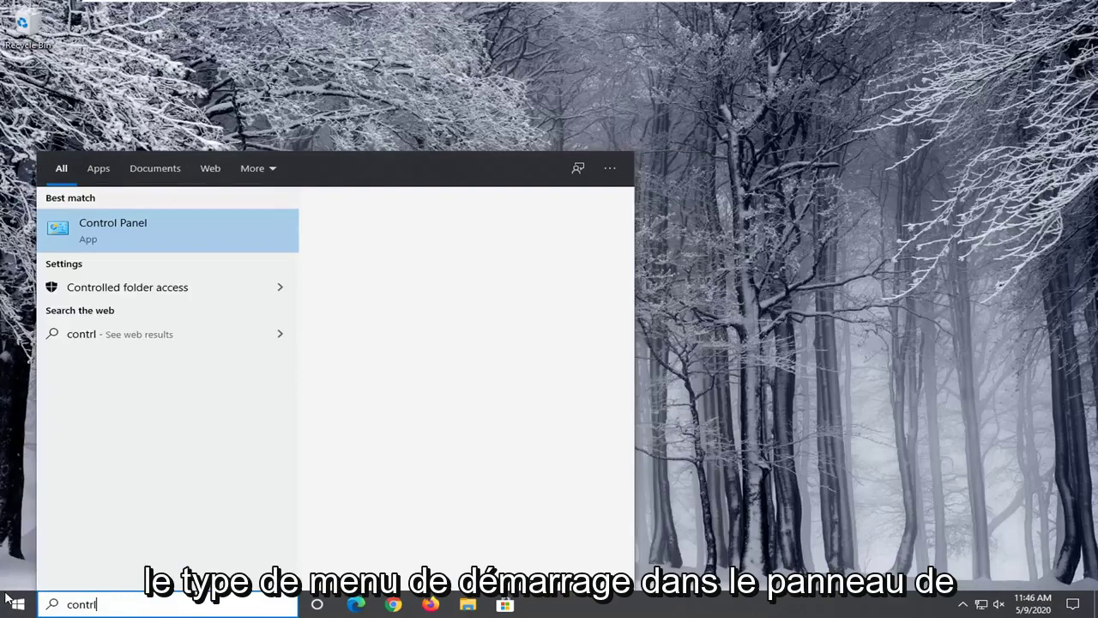
key("BackSpace")
type("ol panel")
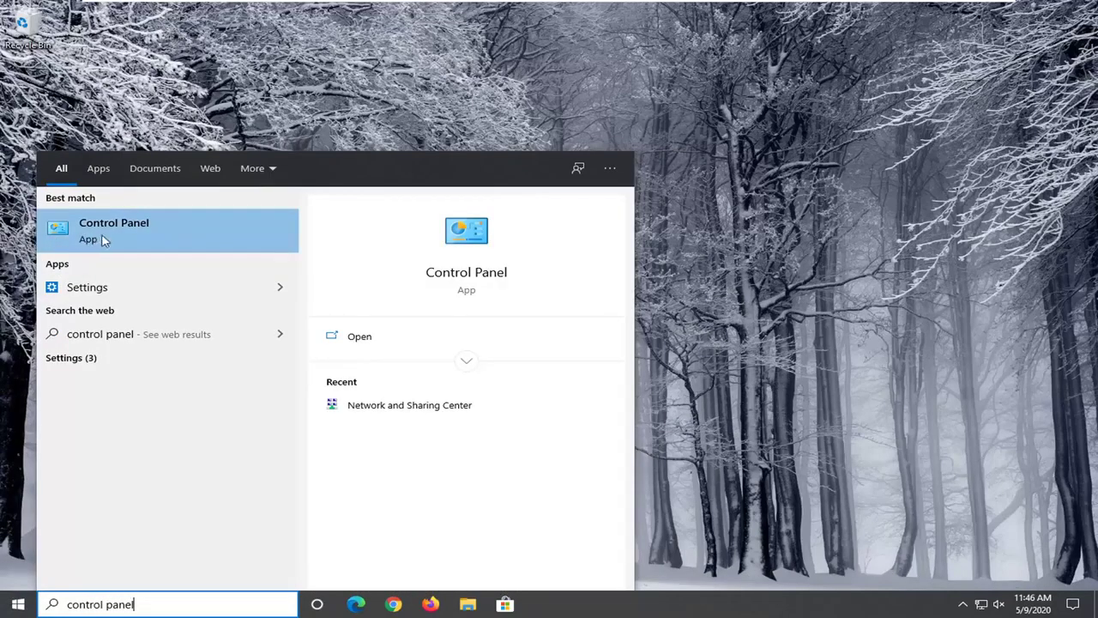
left_click(152, 236)
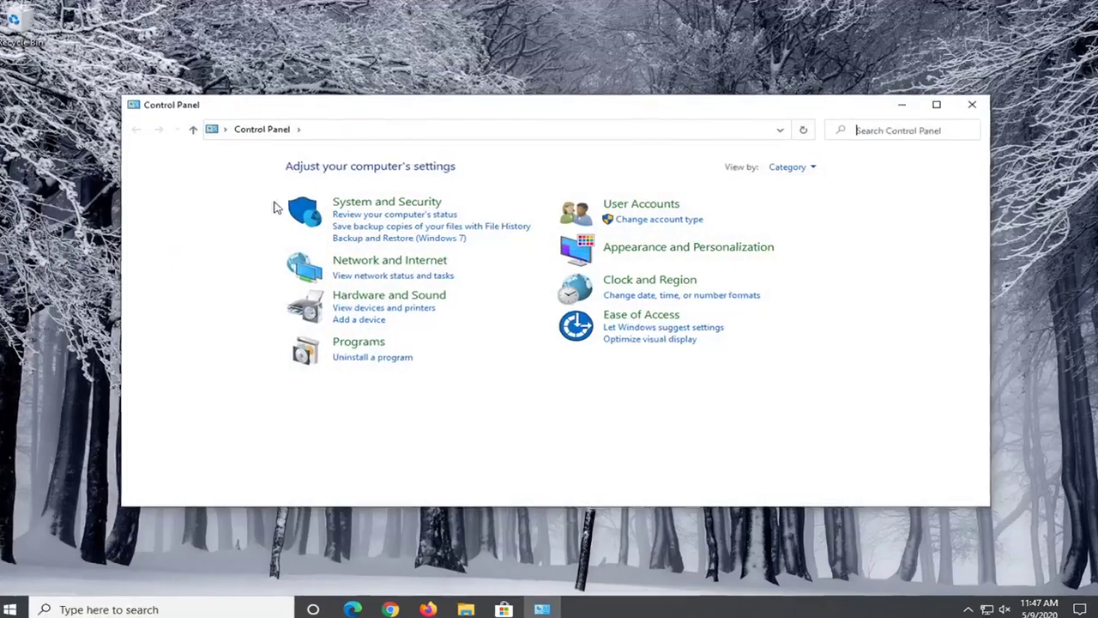
left_click(793, 167)
left_click(809, 202)
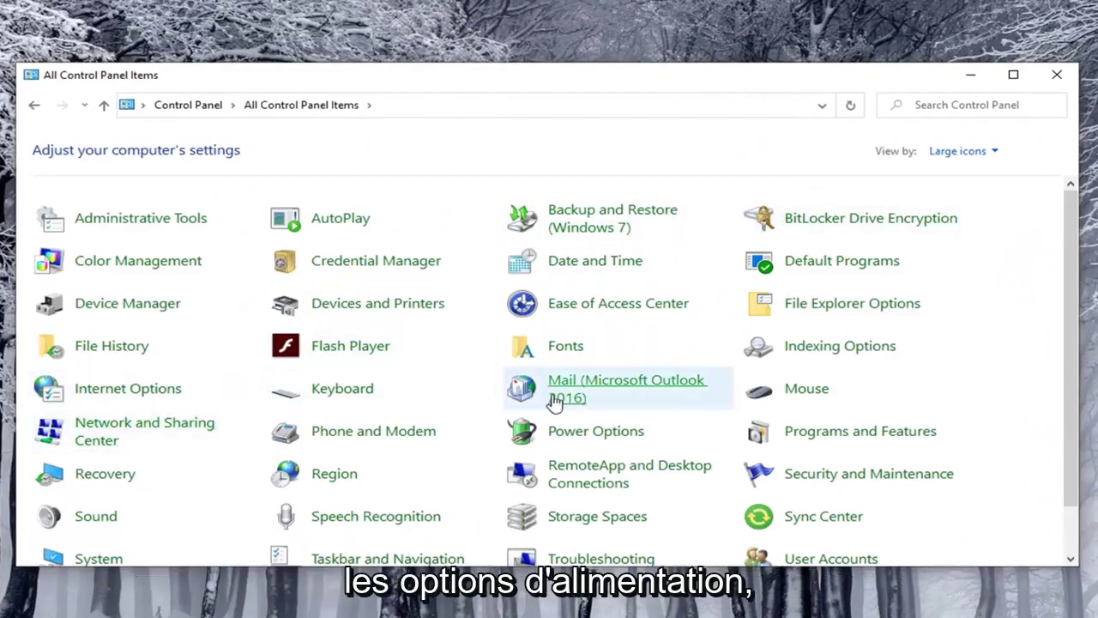
Step: Open the High performance plan's advanced power settings through Power Options
left_click(596, 433)
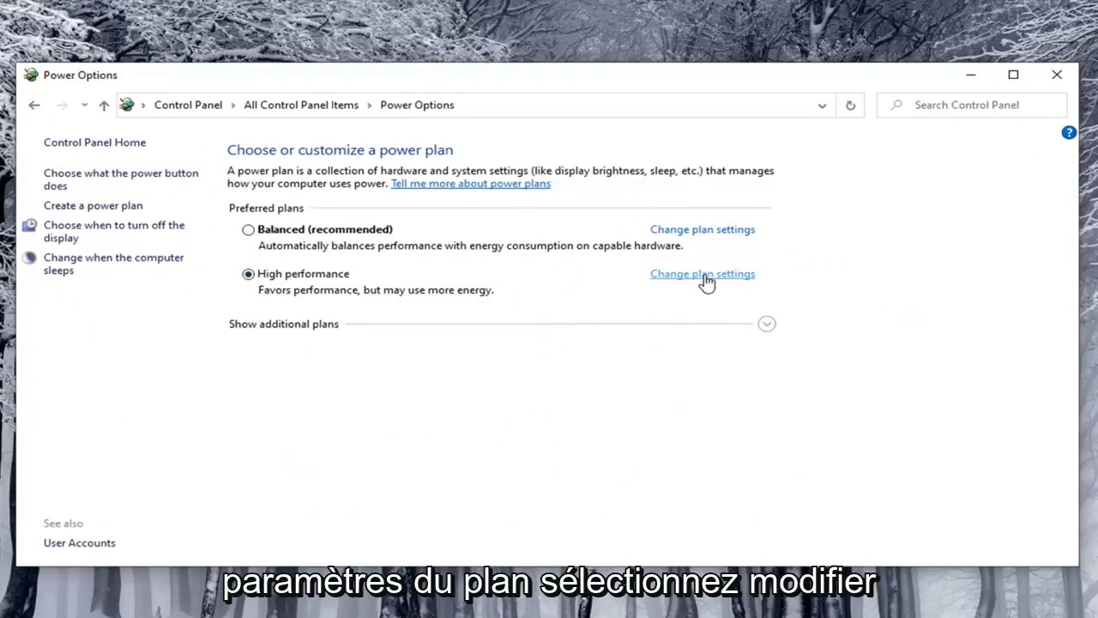
left_click(703, 275)
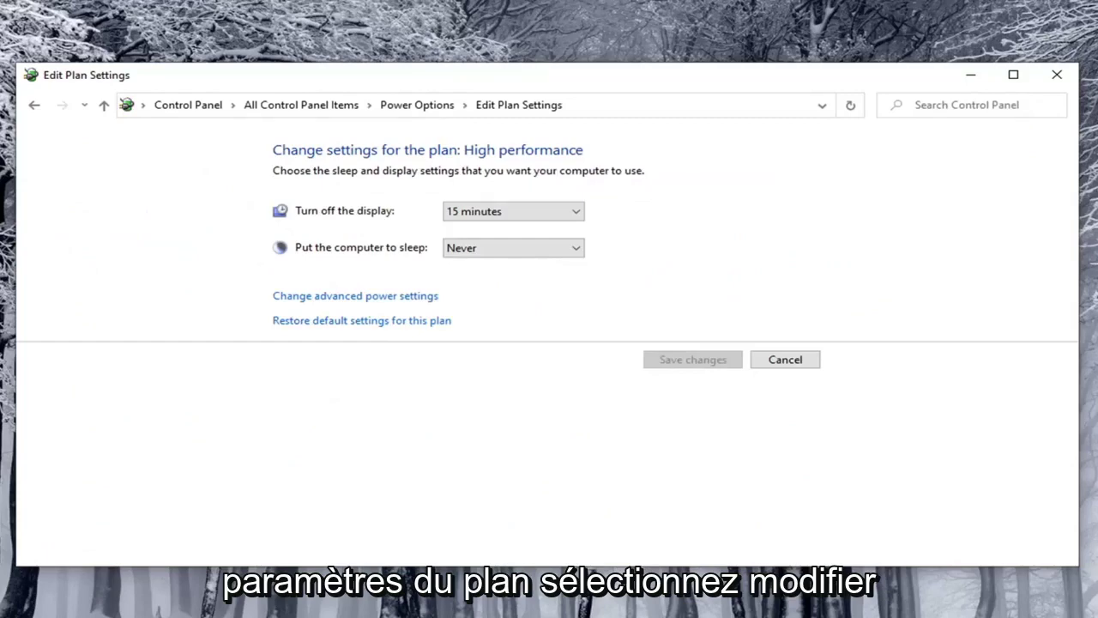
left_click(310, 297)
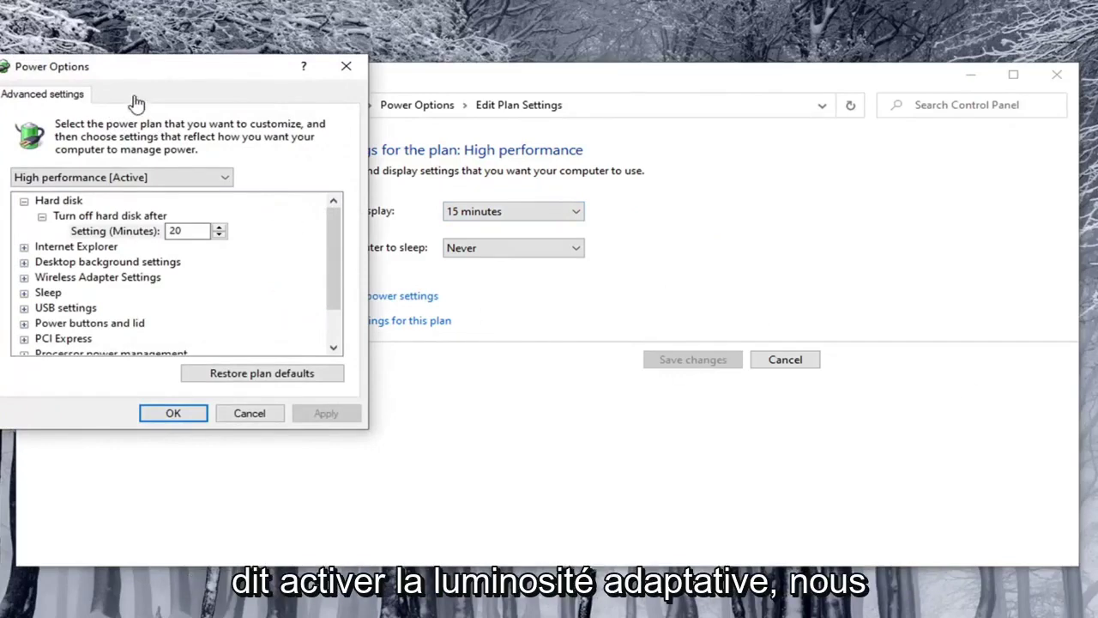
Step: Expand the Display group, see it holds only a turn-off timer, and close the dialog
left_click_drag(240, 85, 583, 115)
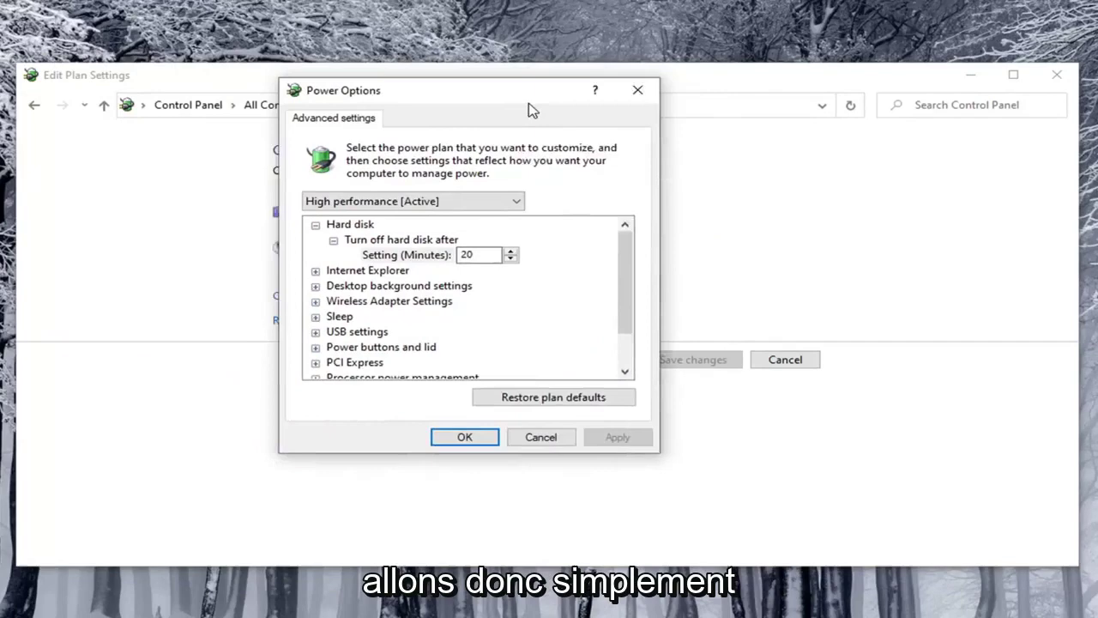
scroll(591, 284, "down", 1)
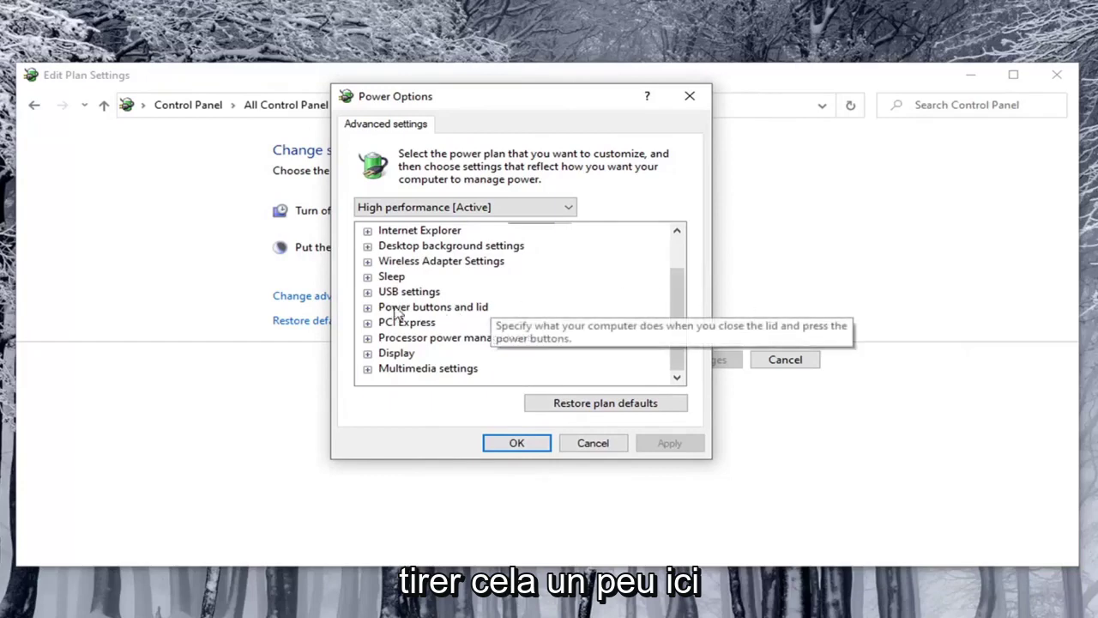
left_click(368, 353)
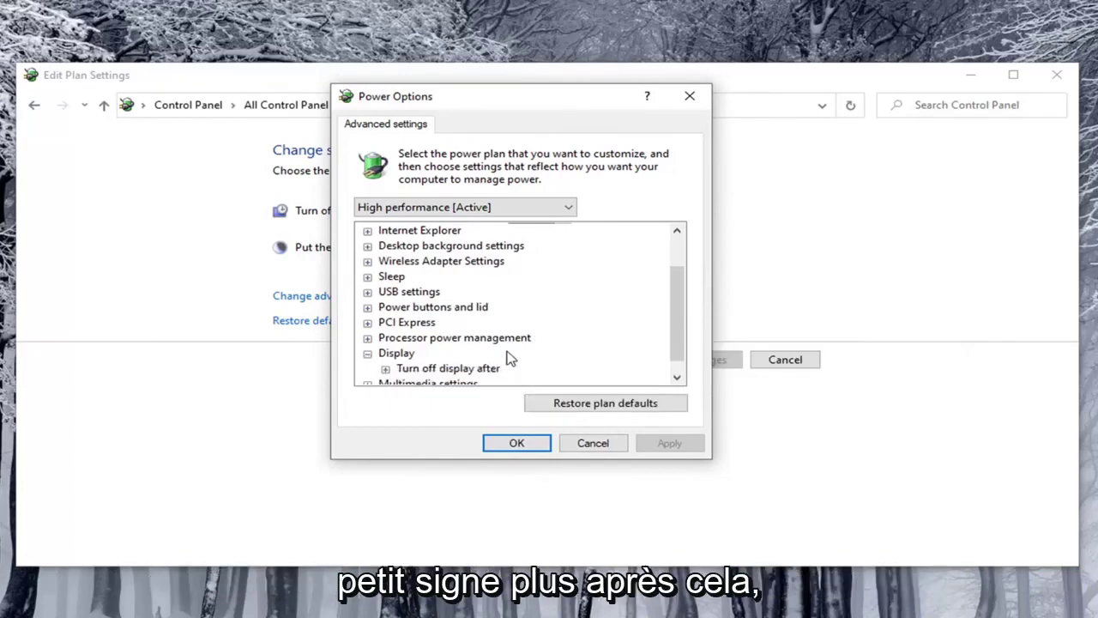
scroll(507, 356, "down", 1)
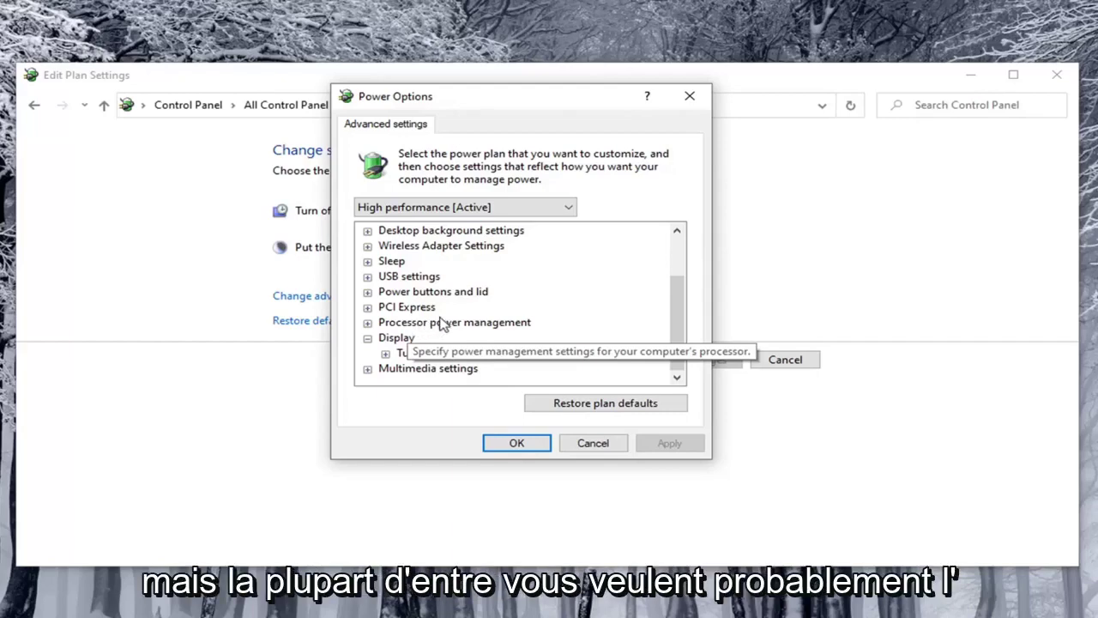
left_click(369, 340)
left_click(368, 353)
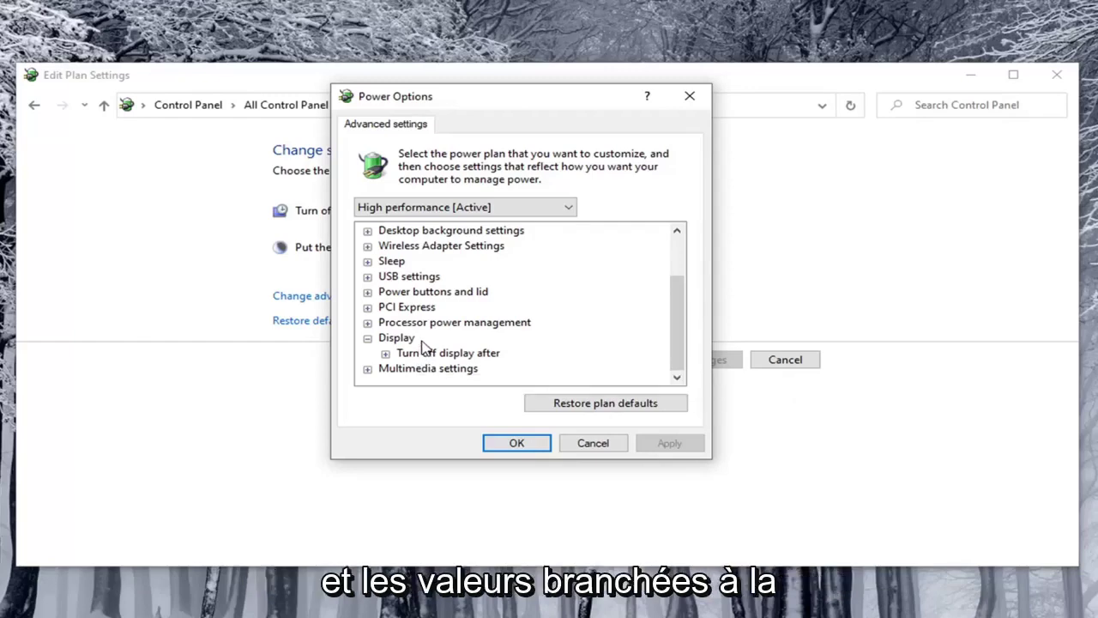
left_click(509, 446)
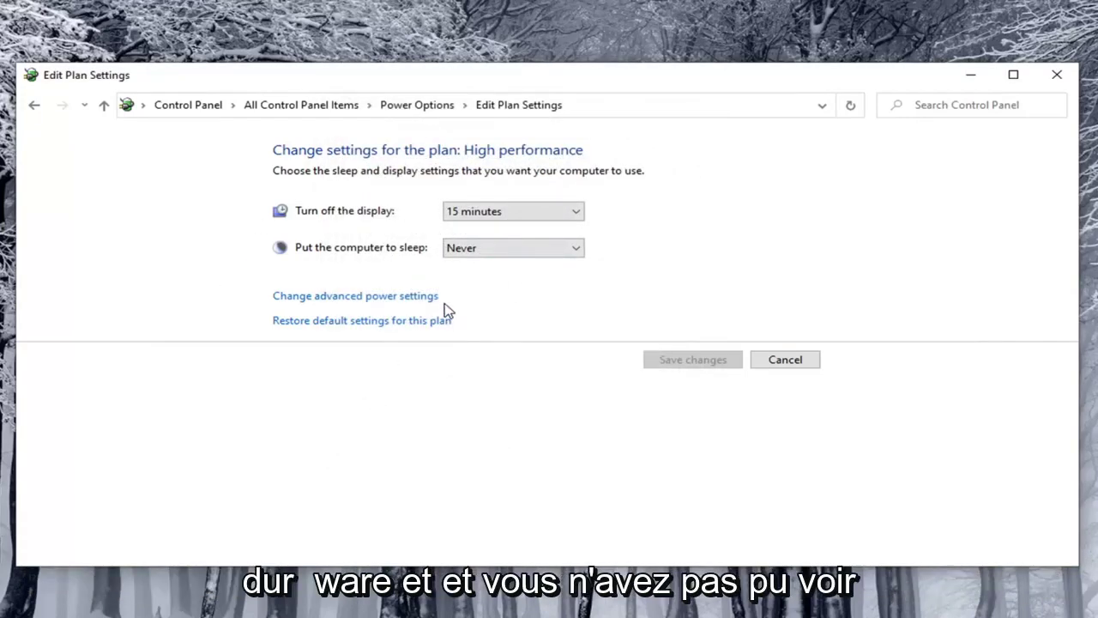
Step: Close the plan settings and launch Command Prompt as administrator from a 'cmd' search
left_click(1058, 75)
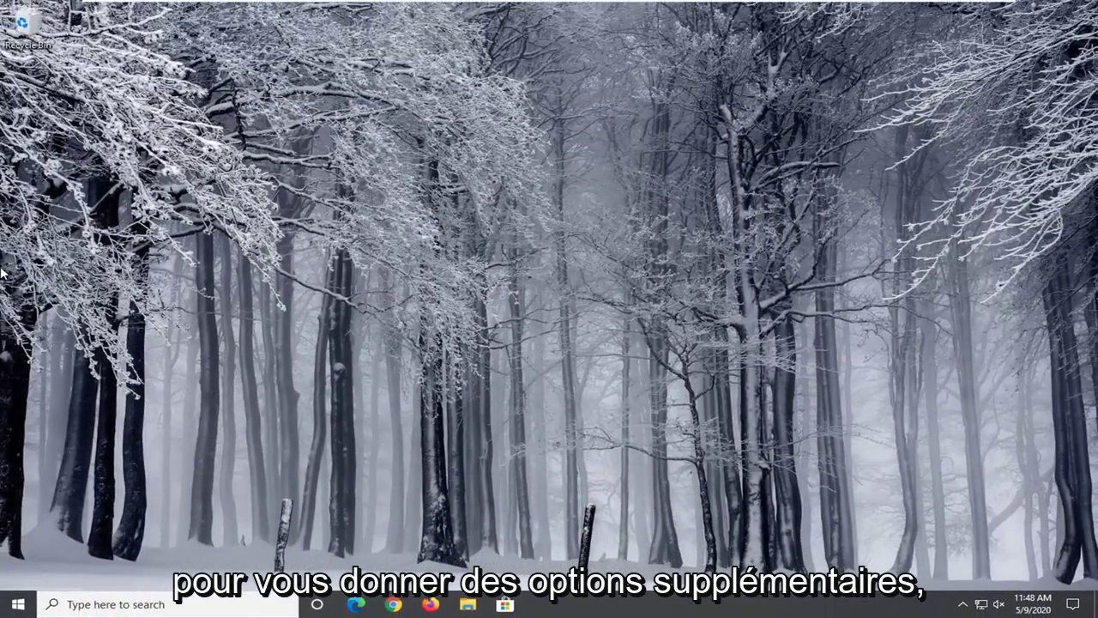
left_click(13, 607)
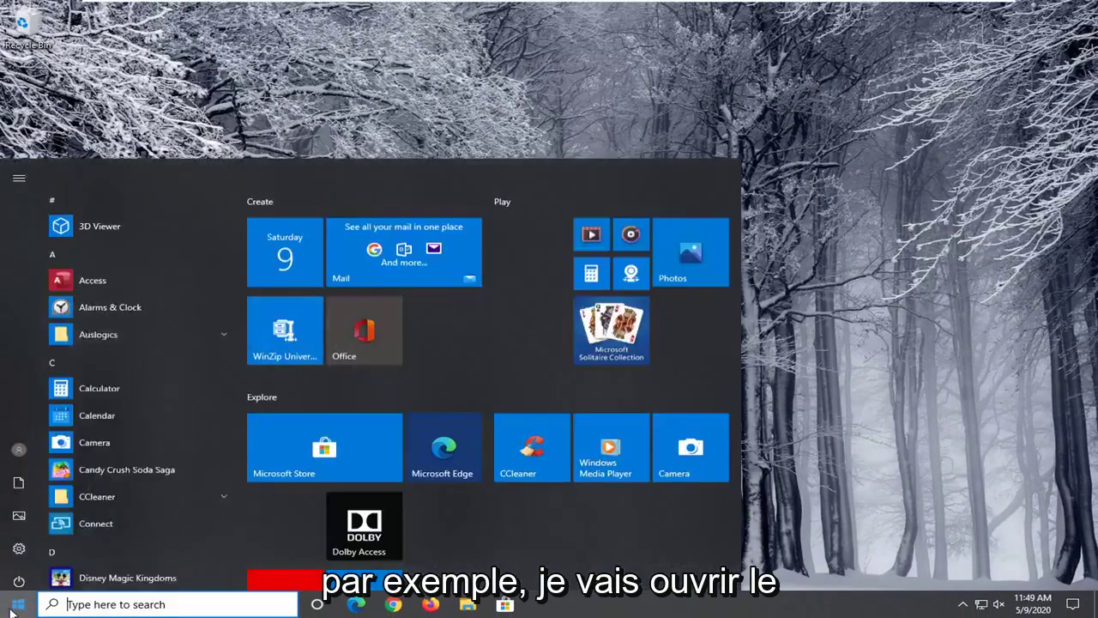
type("cmd")
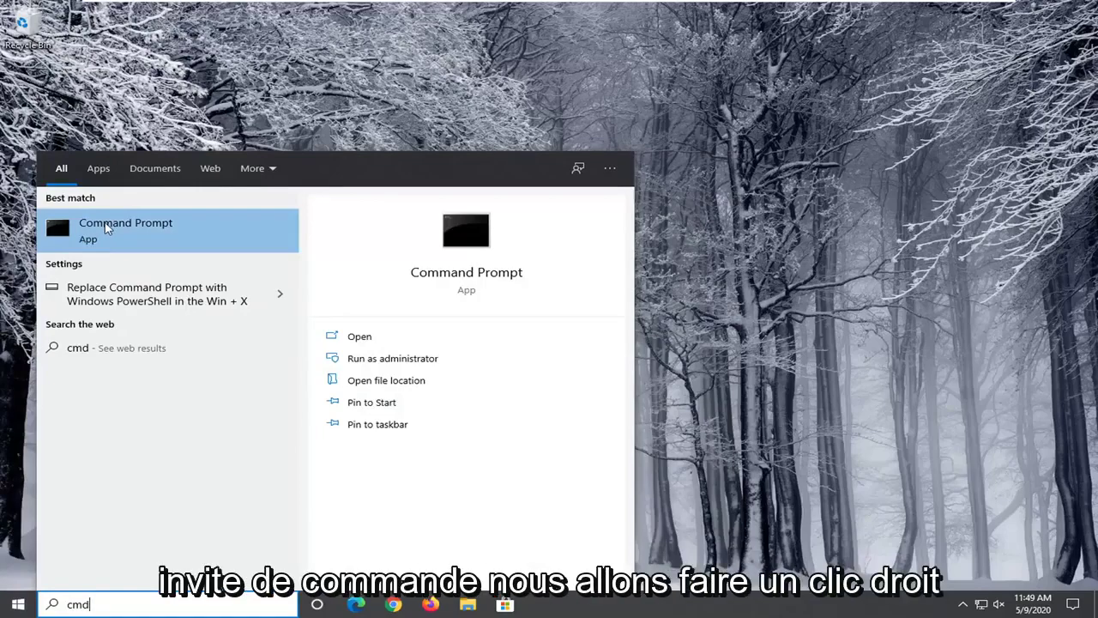
right_click(107, 228)
left_click(143, 237)
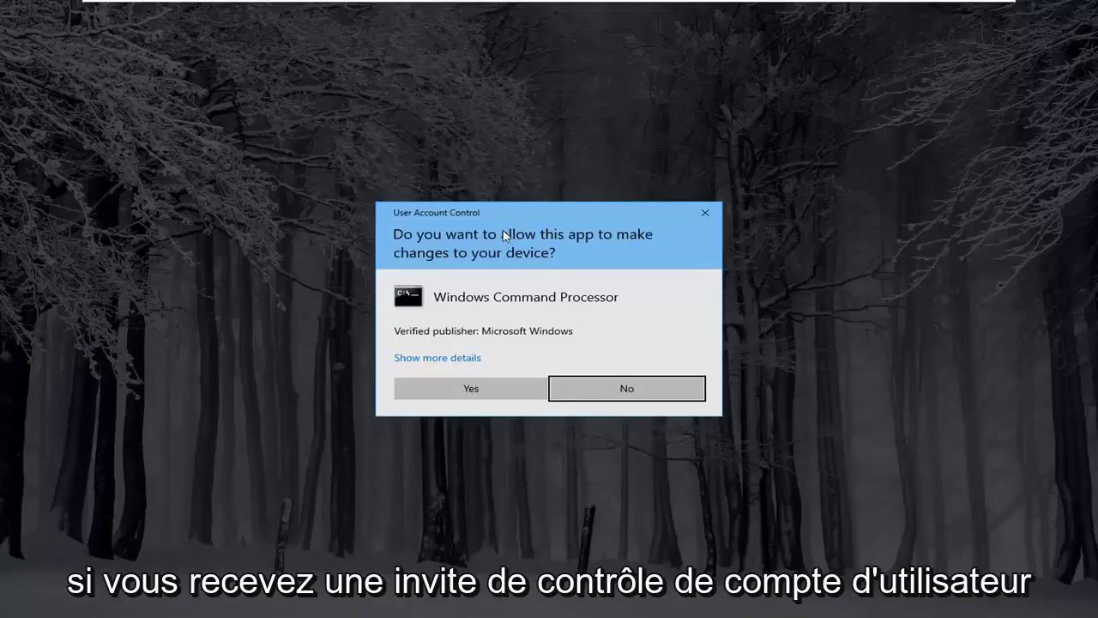
Step: Approve UAC, then paste and run powercfg -setdcvalueindex setting battery adaptive brightness to 0
left_click(471, 391)
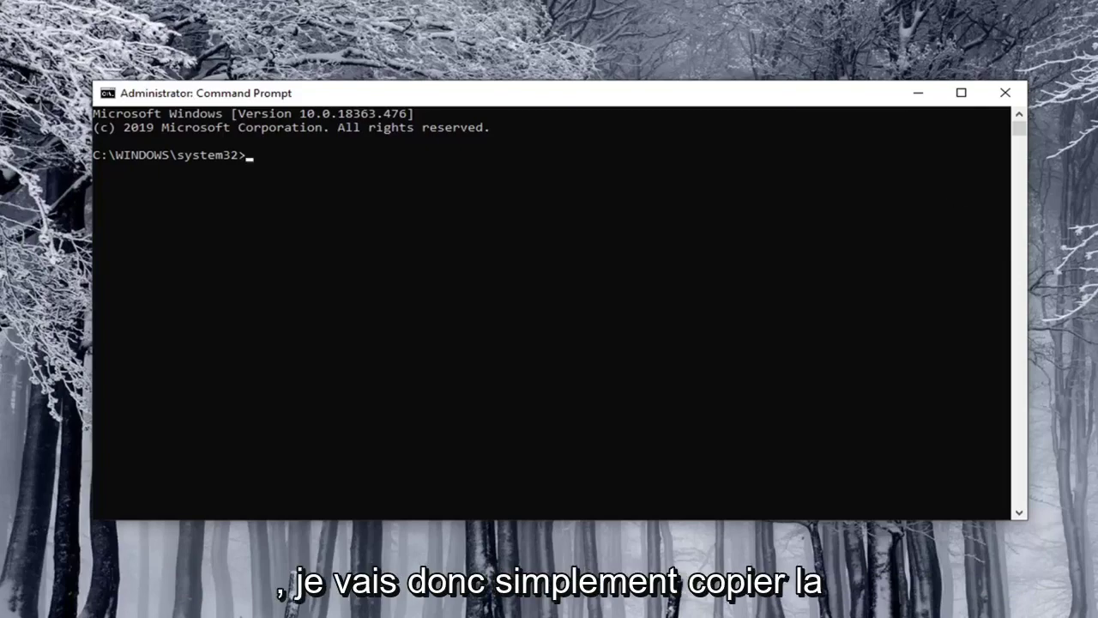
mouse_move(599, 102)
left_mouse_down()
mouse_move(631, 92)
mouse_move(553, 81)
left_mouse_up()
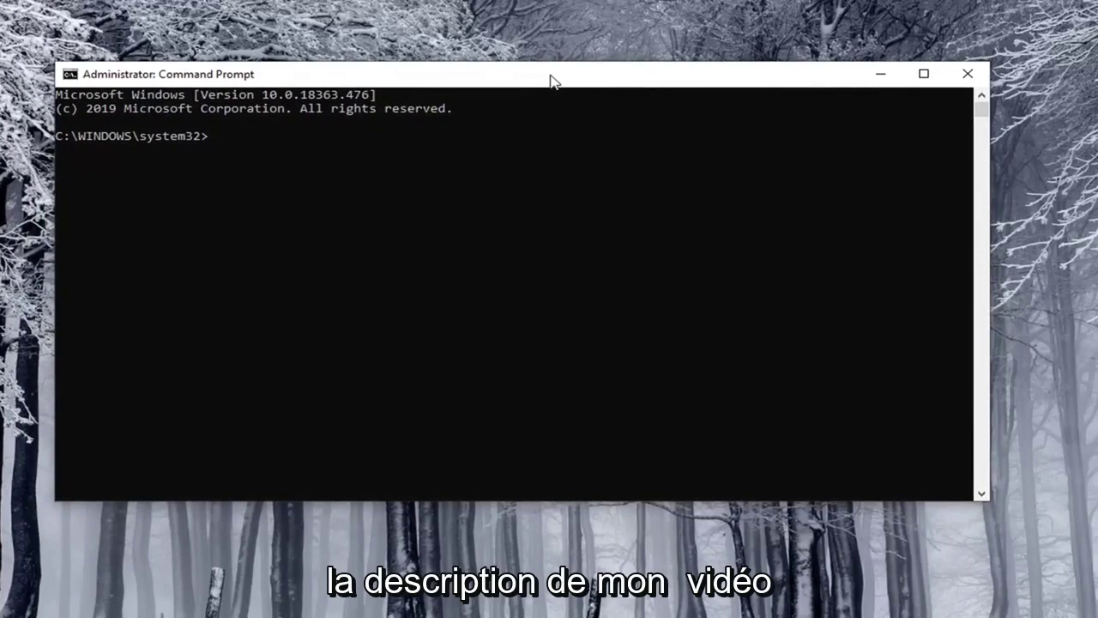
right_click(550, 76)
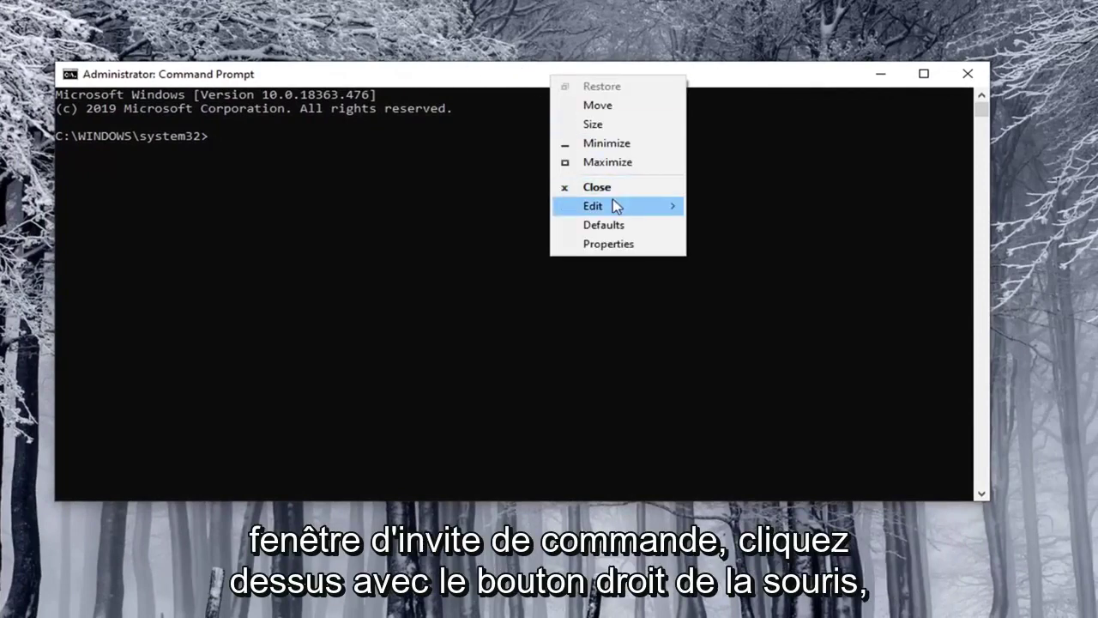
mouse_move(601, 206)
left_click(717, 243)
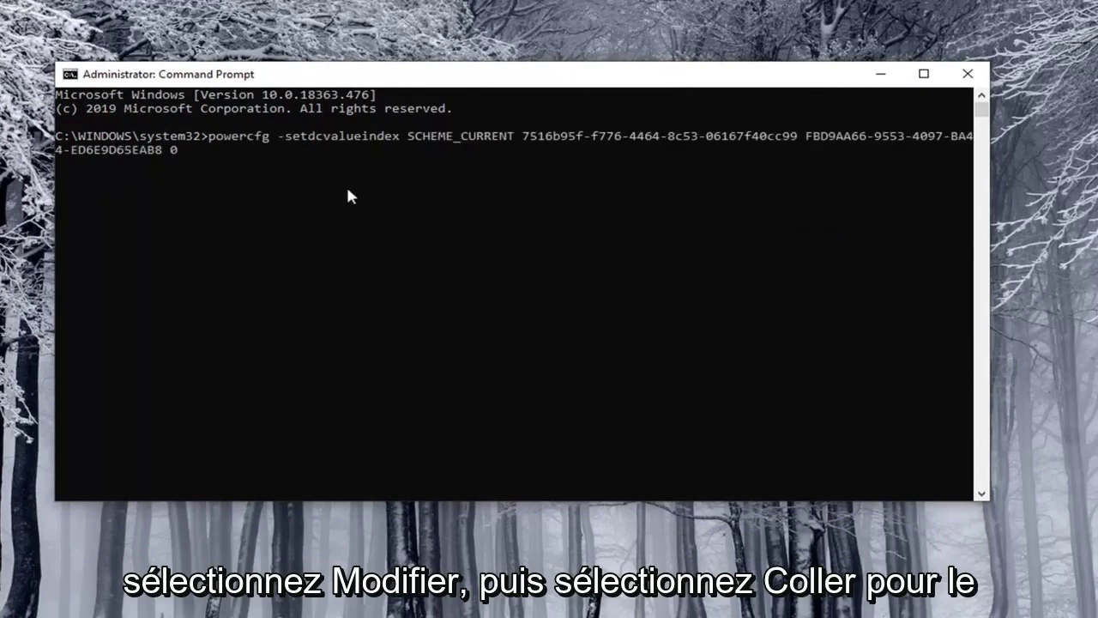
key("Return")
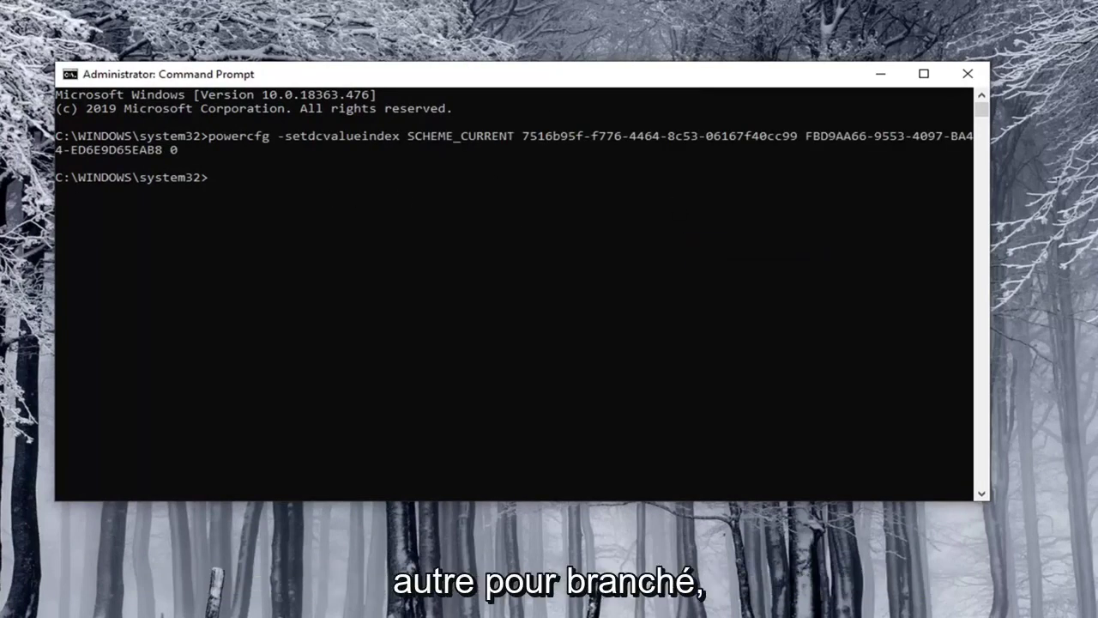
Step: Paste and run powercfg -setacvalueindex setting plugged-in adaptive brightness to 0
right_click(459, 78)
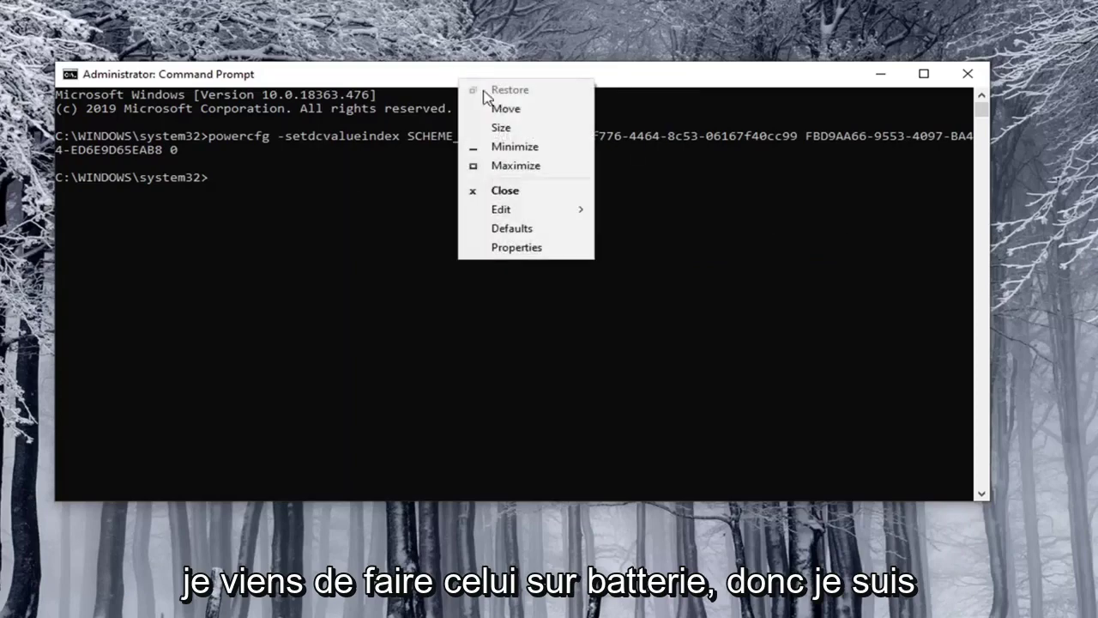
left_click(627, 247)
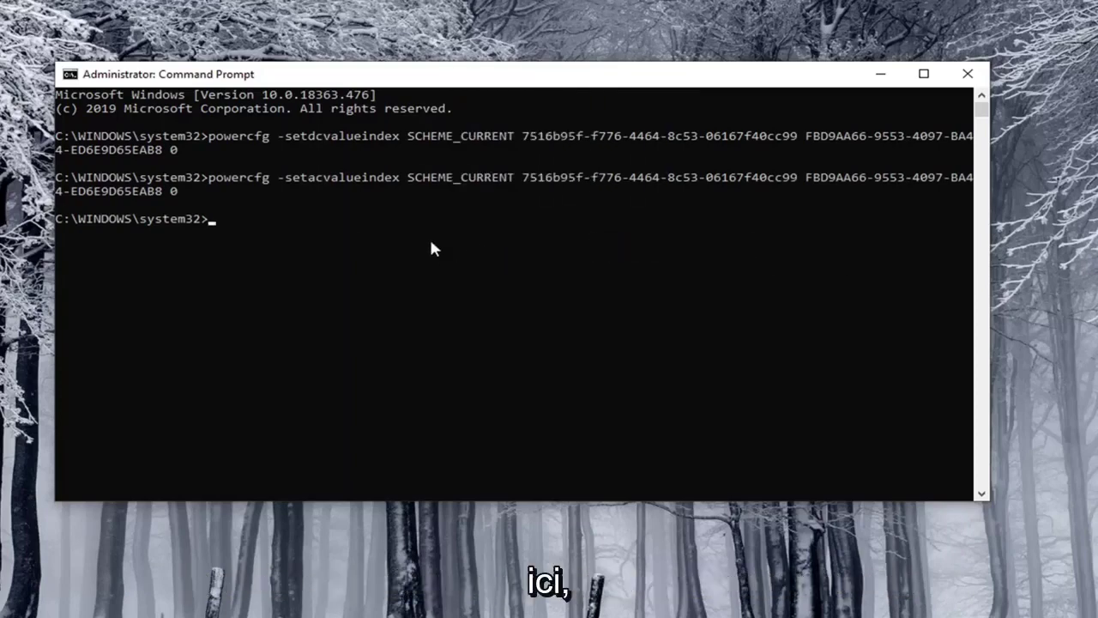